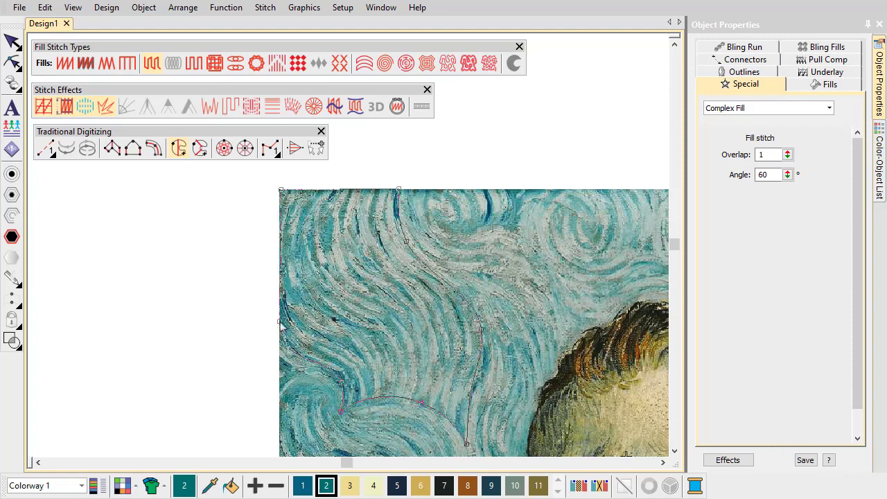
Complete the tatami-filled shape in the painting's upper-left background and set its stitch spacing to 2 mm
key("Return")
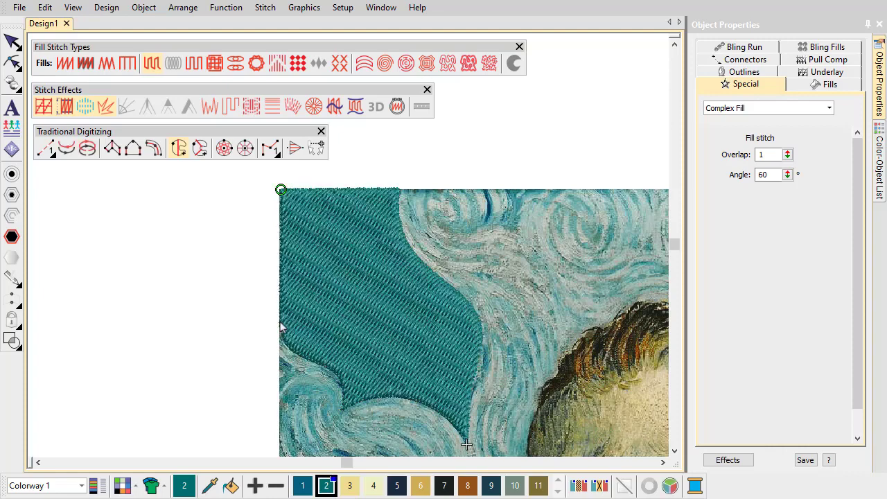
left_click(835, 84)
double_click(766, 154)
type("2")
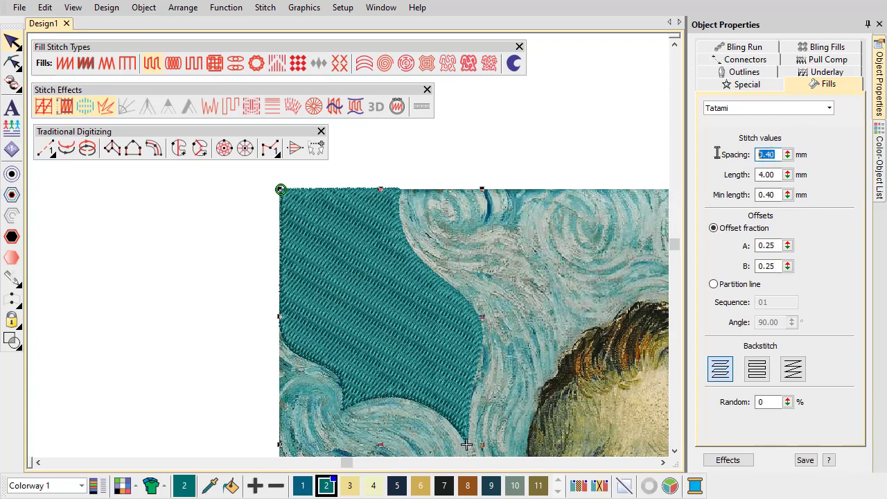
key("Return")
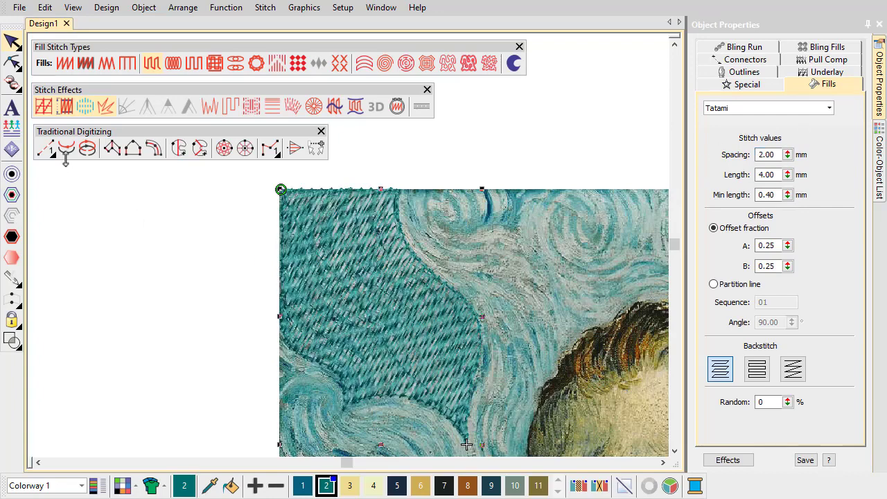
Turn off the underlay of the background fill and apply the Trapunto and Florentine effects
right_click(63, 110)
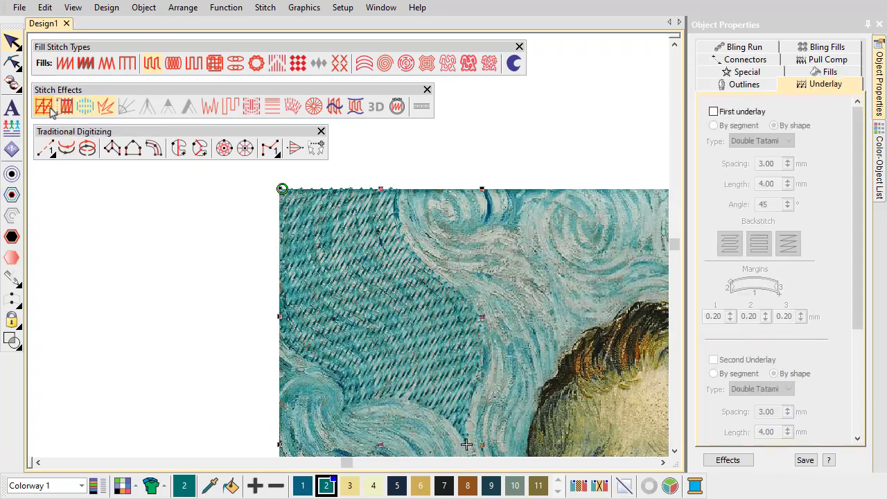
left_click(226, 111)
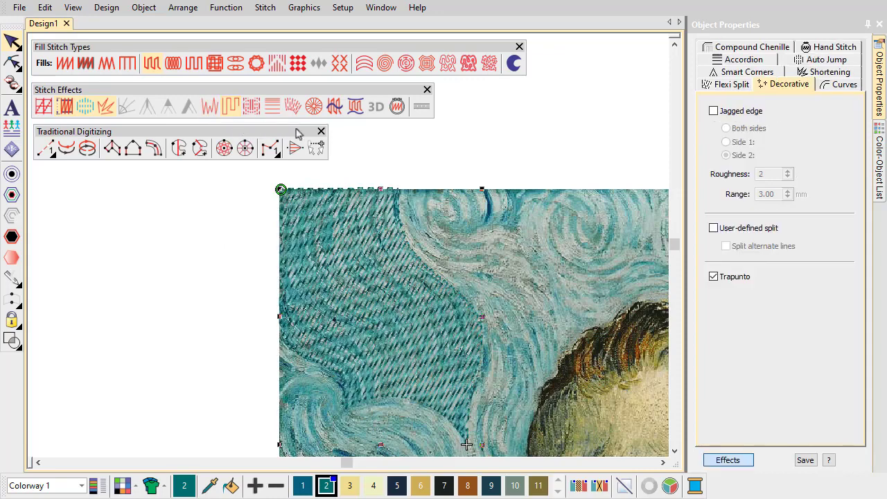
left_click(336, 111)
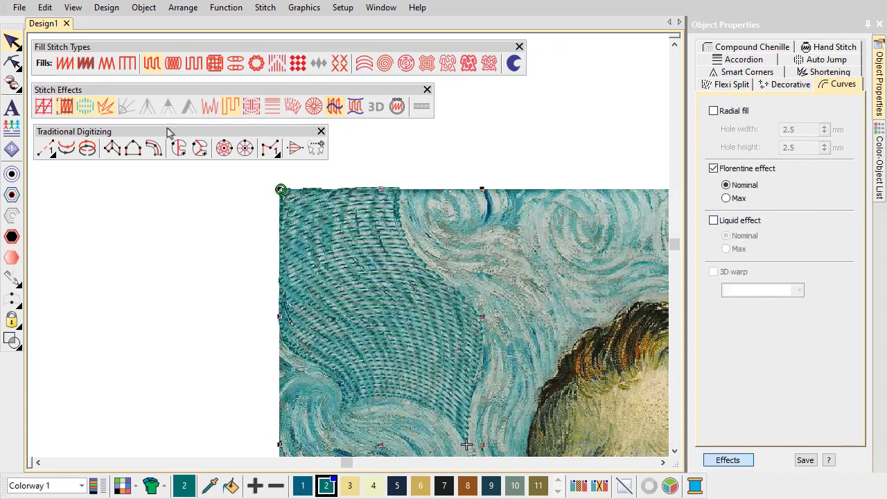
Reshape the fill's Florentine guide line into an S-curve running down the shape to follow the painted brush strokes
left_click(13, 67)
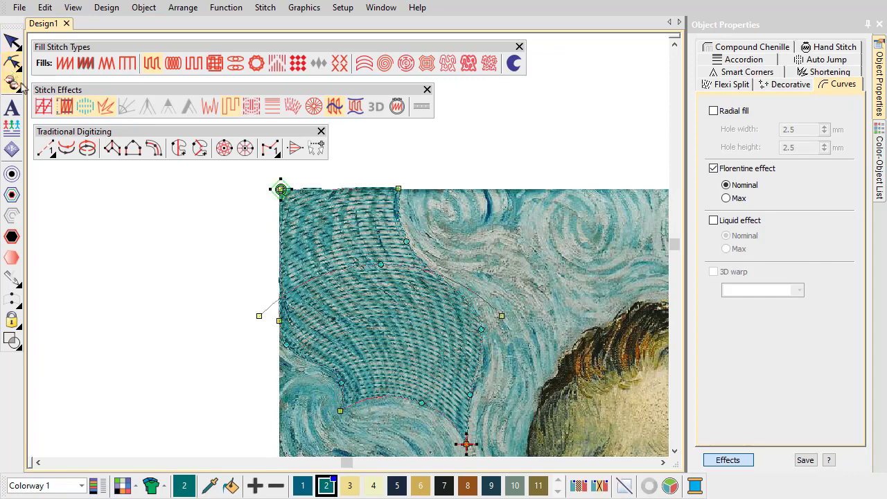
left_click_drag(259, 315, 347, 153)
left_click(438, 305)
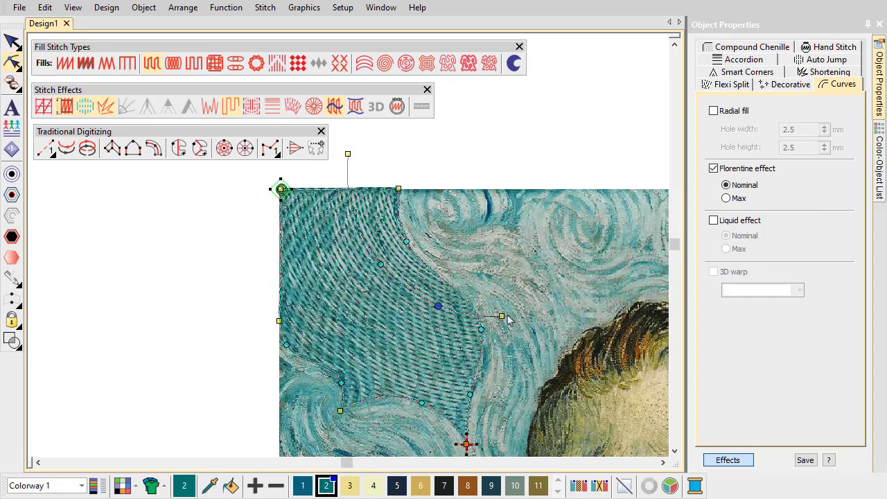
left_click_drag(502, 316, 402, 447)
left_click_drag(438, 306, 434, 326)
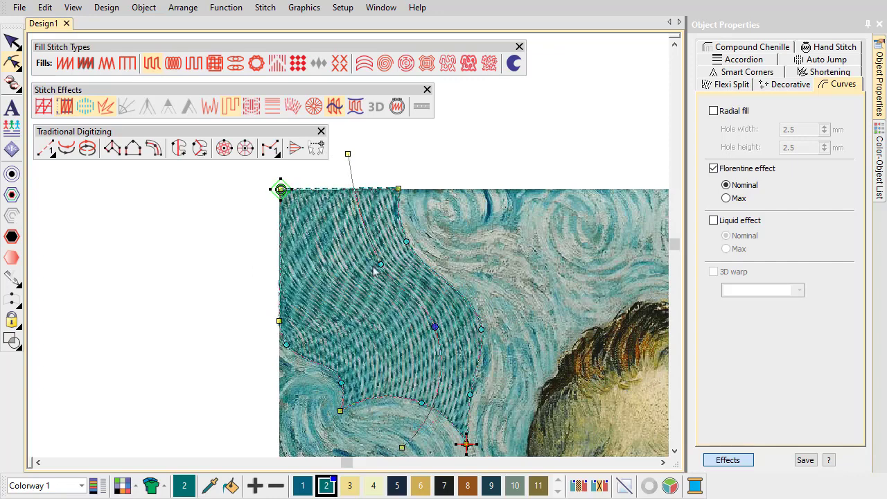
left_click_drag(380, 264, 366, 271)
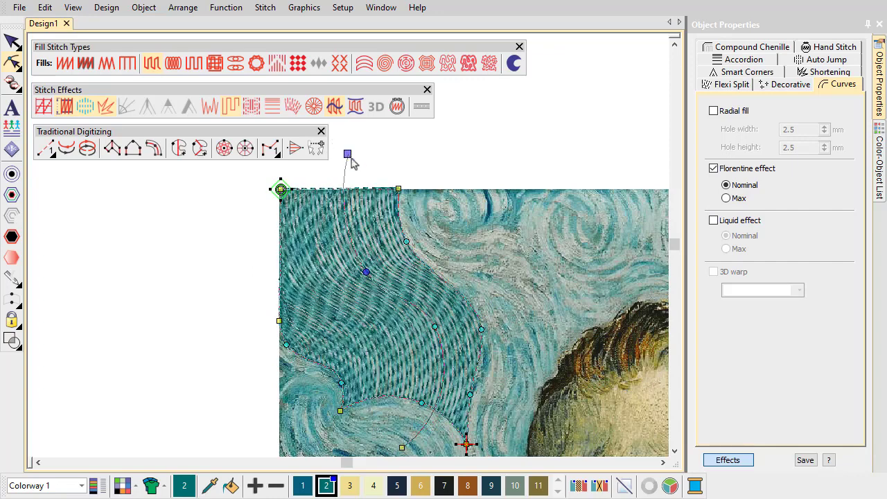
left_click_drag(348, 154, 357, 143)
key("Escape")
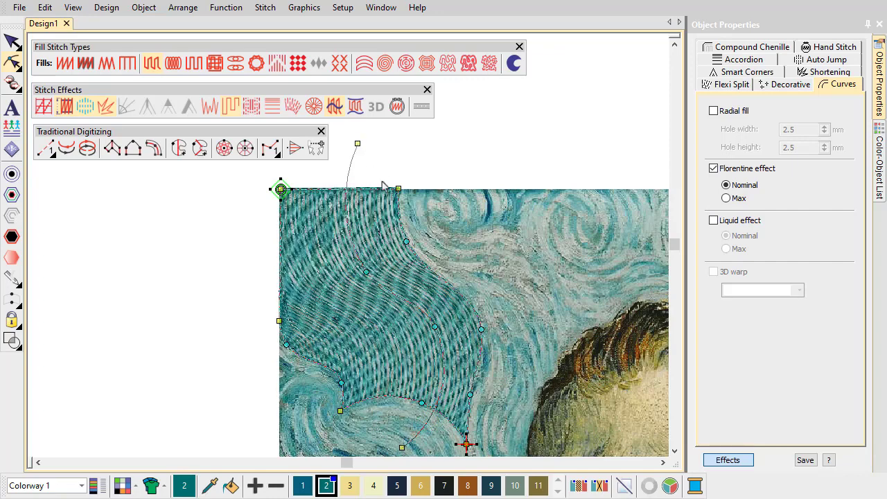
key("Escape")
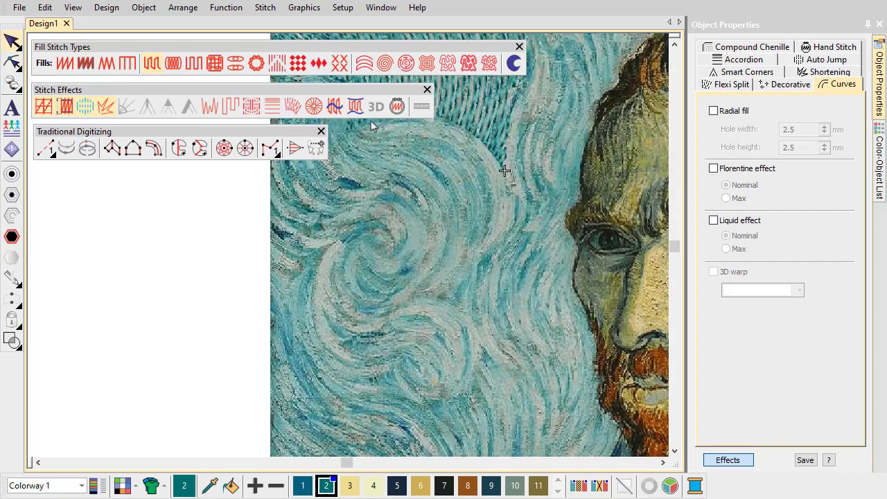
Digitize a column shape with Contour fill along the S-shaped swirl in the background beside the face
left_click(364, 66)
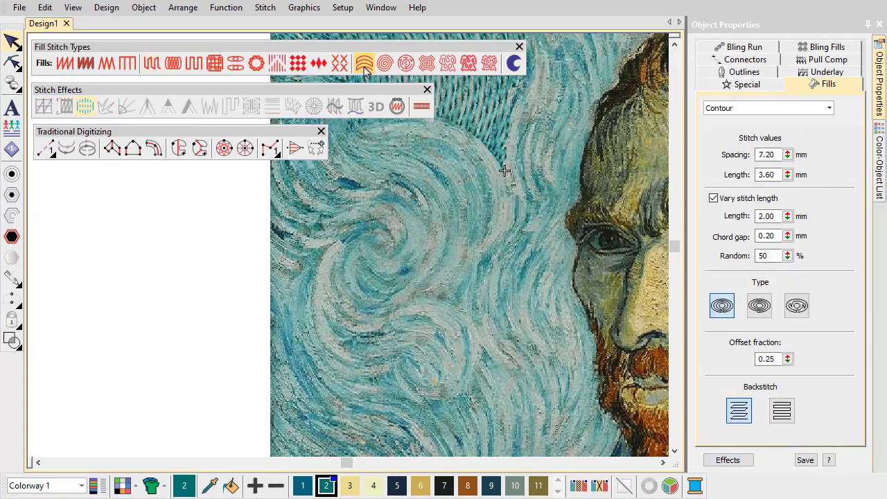
left_click(108, 156)
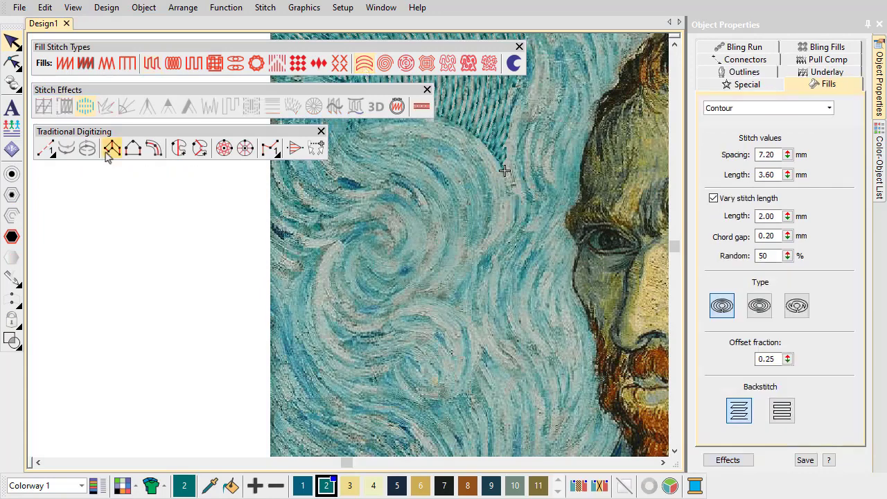
left_click(340, 236)
left_click(365, 244)
left_click(313, 277)
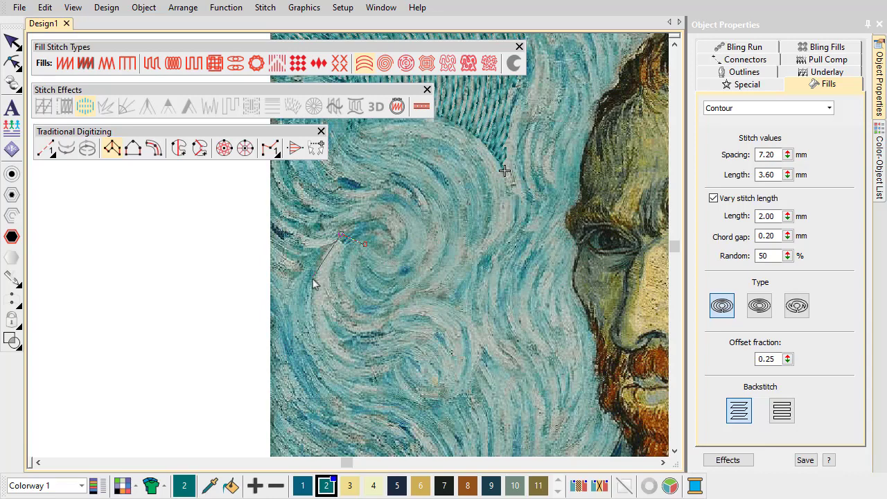
right_click(353, 273)
right_click(317, 342)
right_click(384, 373)
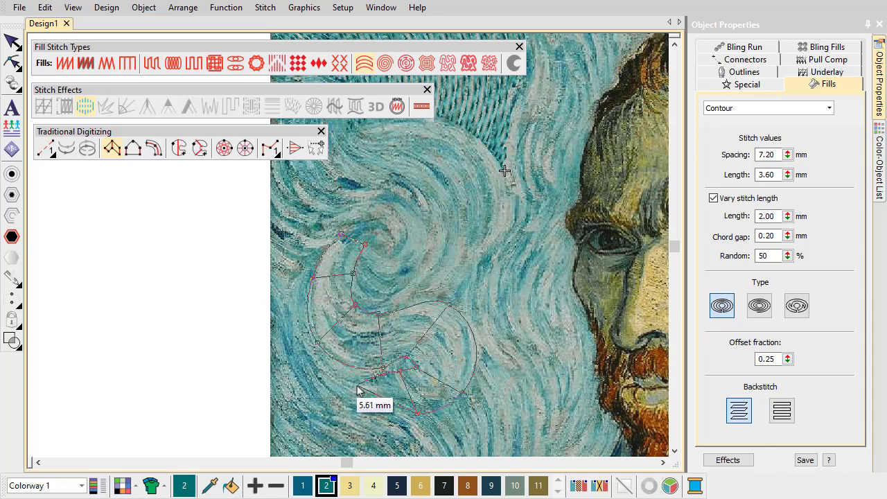
key("Return")
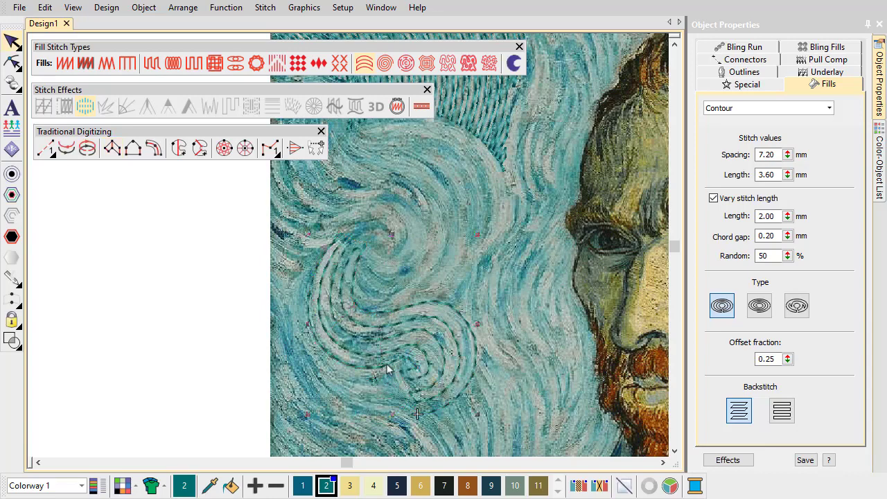
Set the stitch spacing of the swirl's Contour fill to 2.5 mm and deselect it
double_click(762, 155)
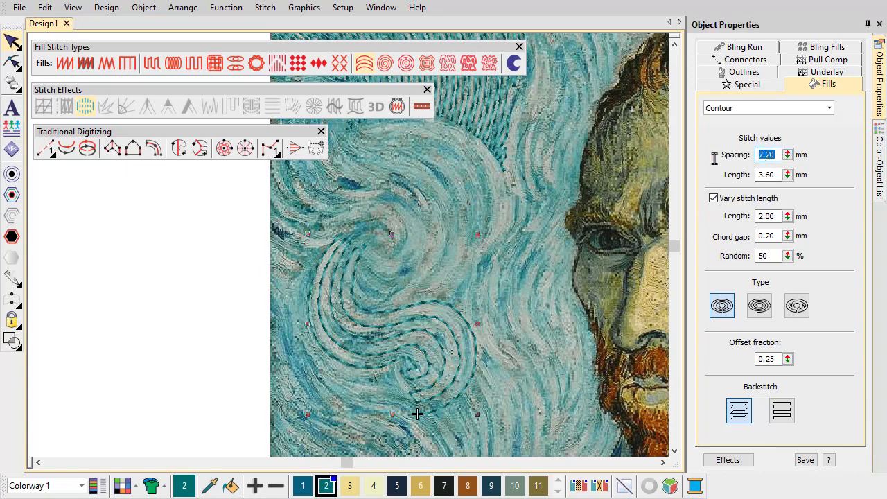
type("2.5")
key("Return")
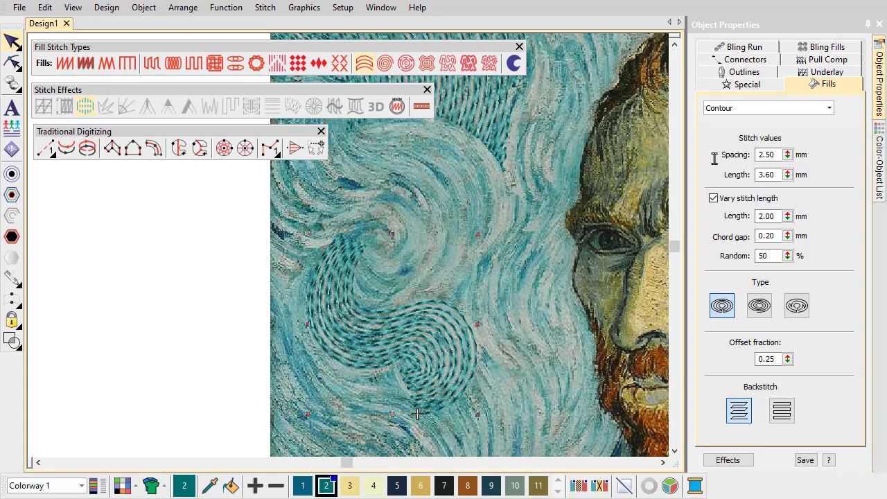
key("Escape")
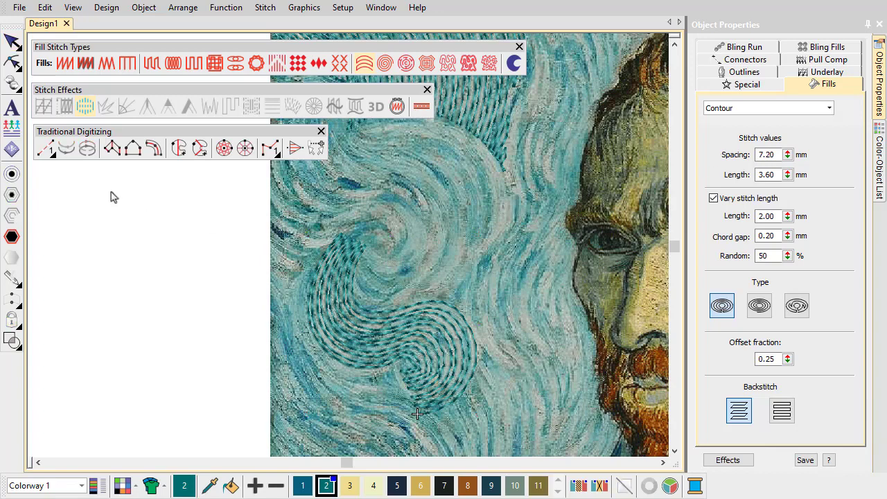
Digitize a second Contour-filled column below the swirl by tracing its two different edges down to the jacket's shoulder
left_click(133, 148)
scroll(302, 183, "down", 3)
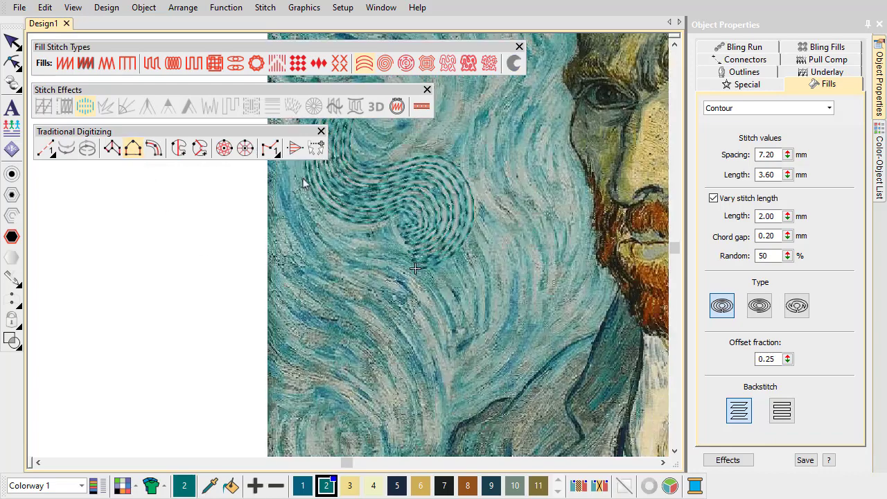
left_click(303, 180)
left_click(331, 227)
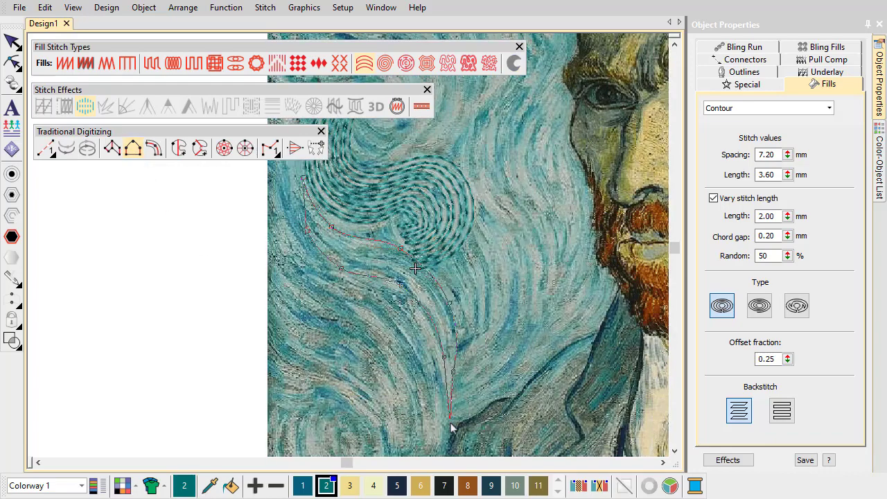
key("Return")
key("Escape")
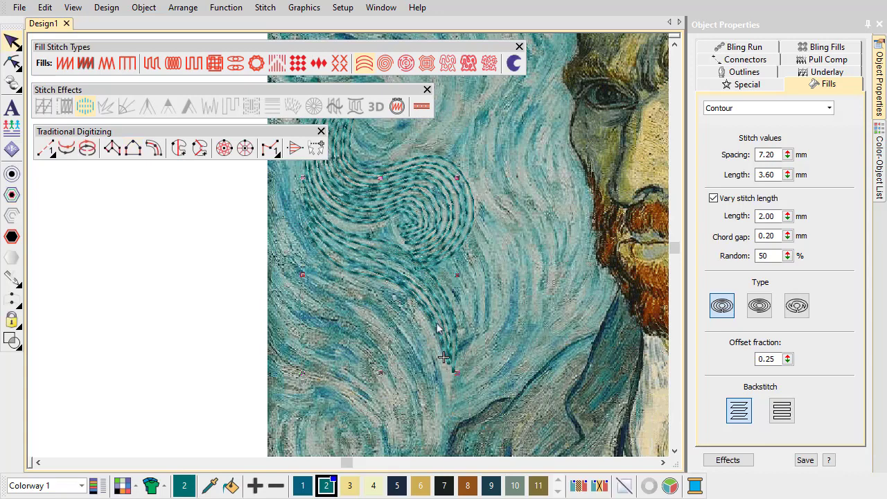
Set the stitch spacing of the column below the swirl to 2.5 mm
double_click(765, 154)
type("2.5")
key("Return")
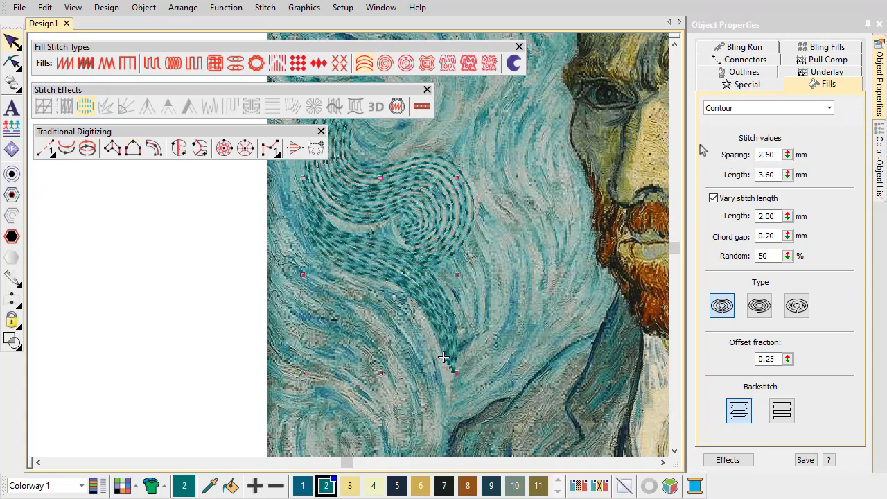
Select all color 2 background objects, duplicate them, and assign color 1 to the duplicates
left_click(880, 167)
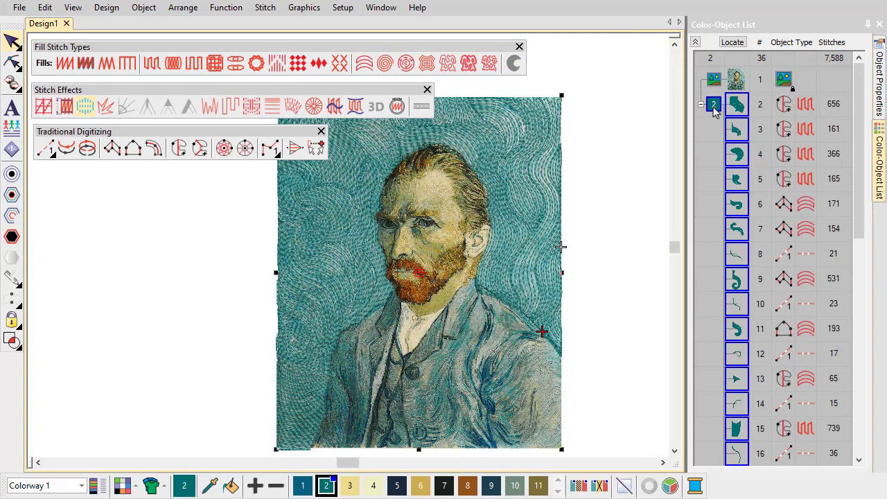
left_click(45, 7)
left_click(64, 135)
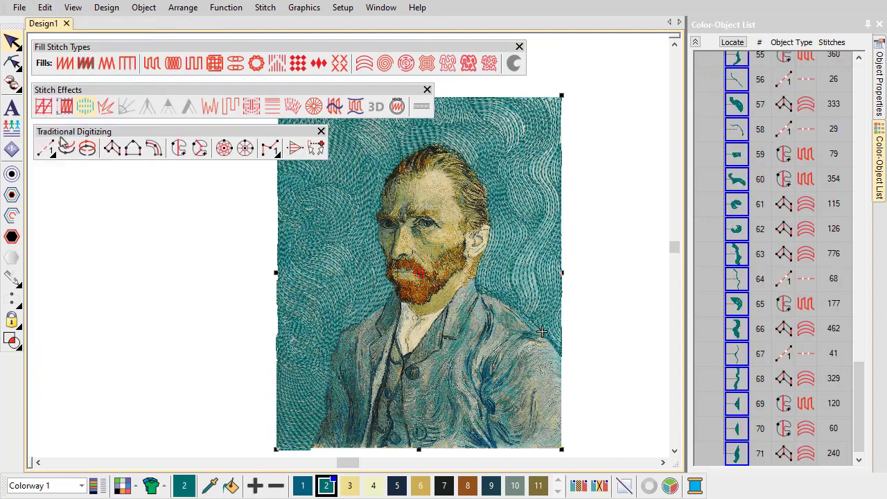
left_click(301, 489)
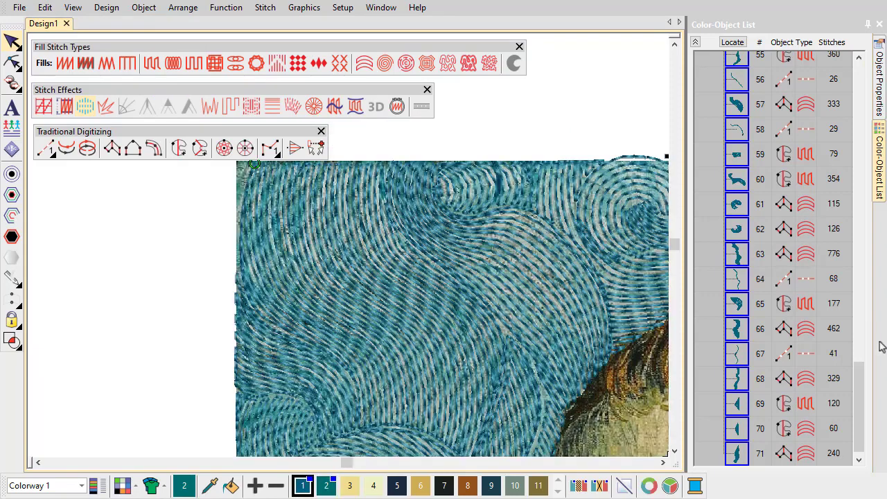
Select the first object of the color 1 group and open its tatami fill spacing settings
left_click_drag(861, 377, 861, 218)
left_click(736, 338)
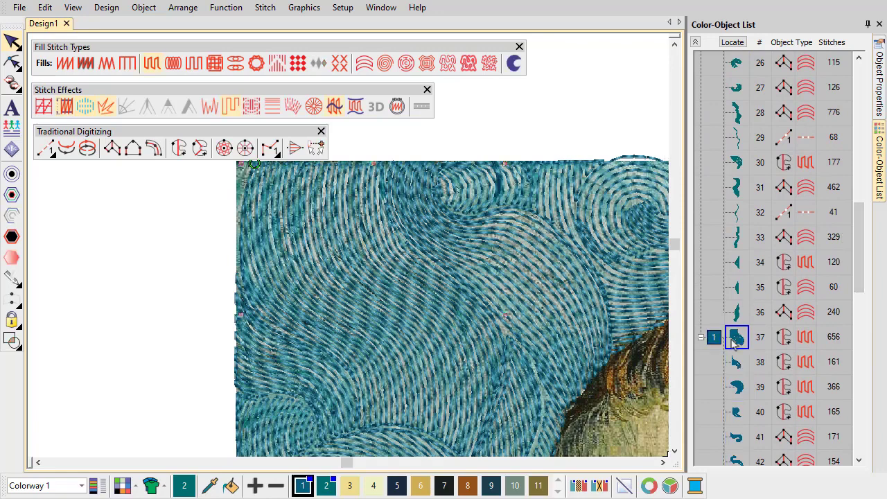
left_click(877, 76)
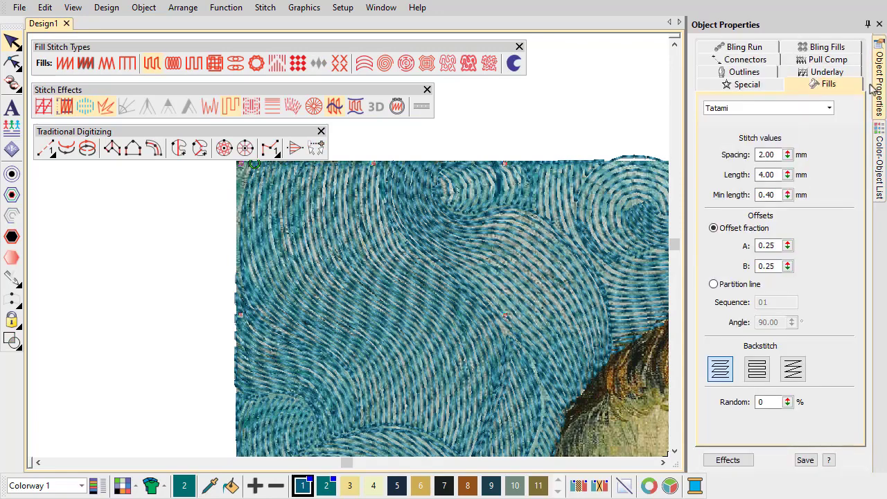
left_click(788, 155)
mouse_move(722, 157)
left_mouse_down()
mouse_move(728, 130)
mouse_move(722, 145)
left_mouse_up()
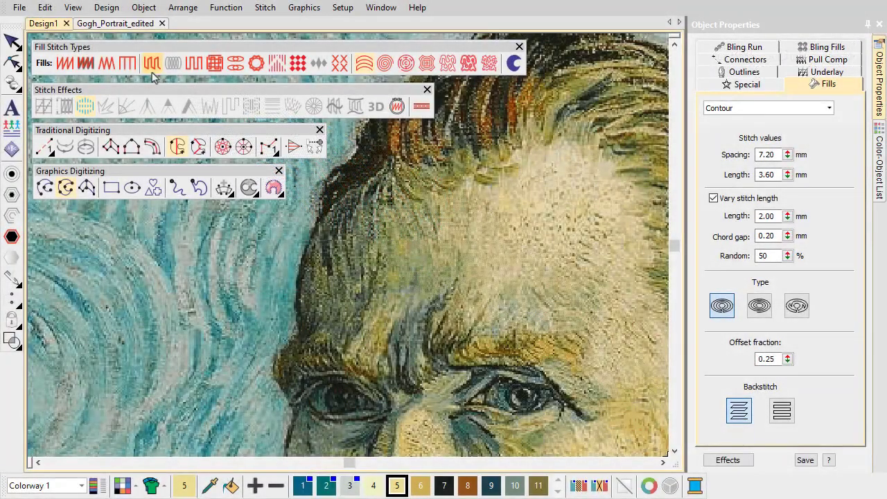
Digitize a Complex Fill shape with Tatami stitches in color 5 over the shaded side of the forehead, from hairline to eyebrow
left_click(152, 64)
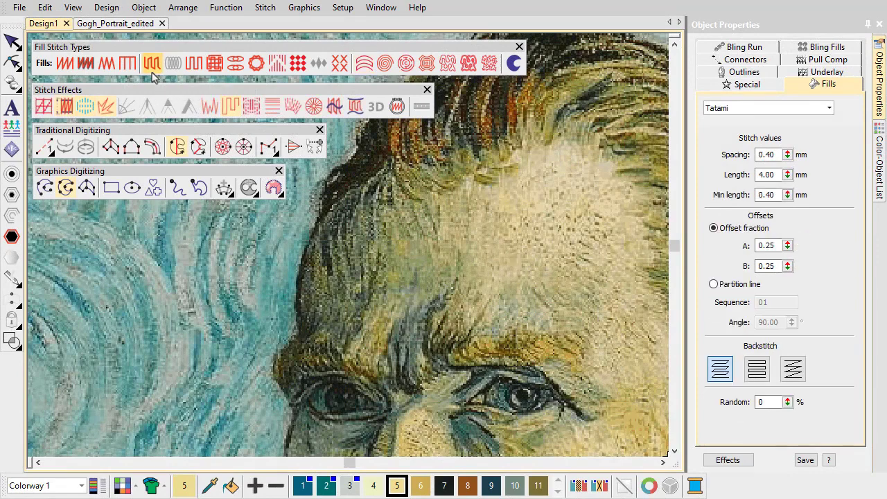
left_click(176, 149)
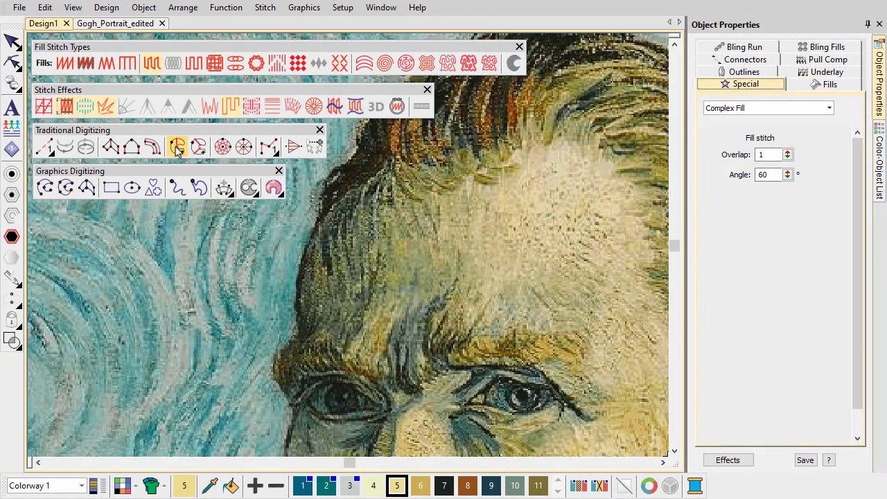
left_click(385, 164)
right_click(325, 212)
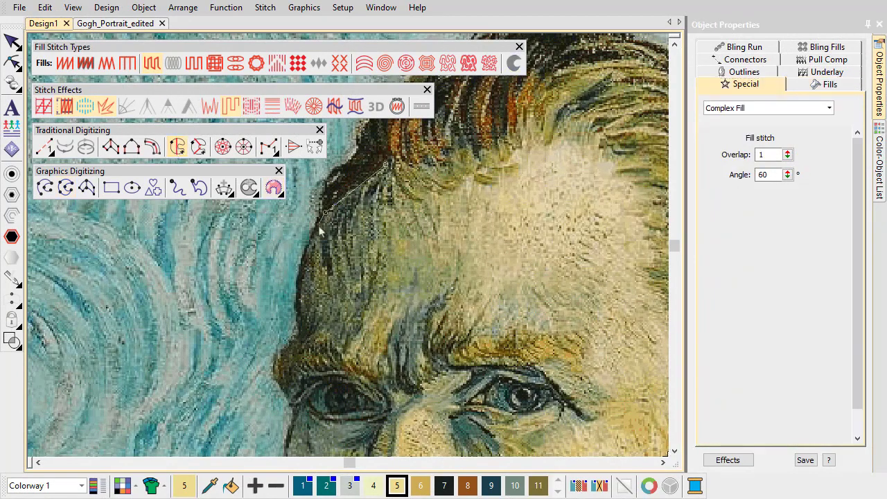
right_click(301, 280)
left_click(299, 336)
left_click(277, 358)
left_click(284, 378)
right_click(332, 367)
left_click(388, 390)
right_click(417, 254)
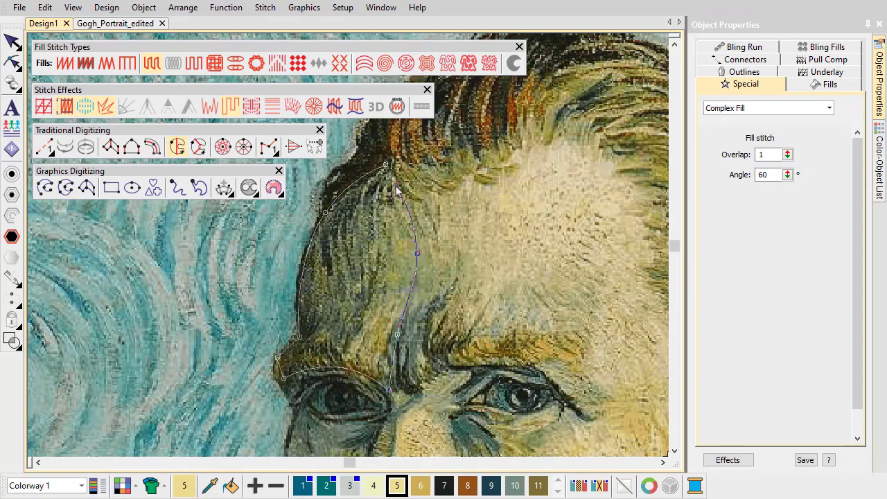
key("Return")
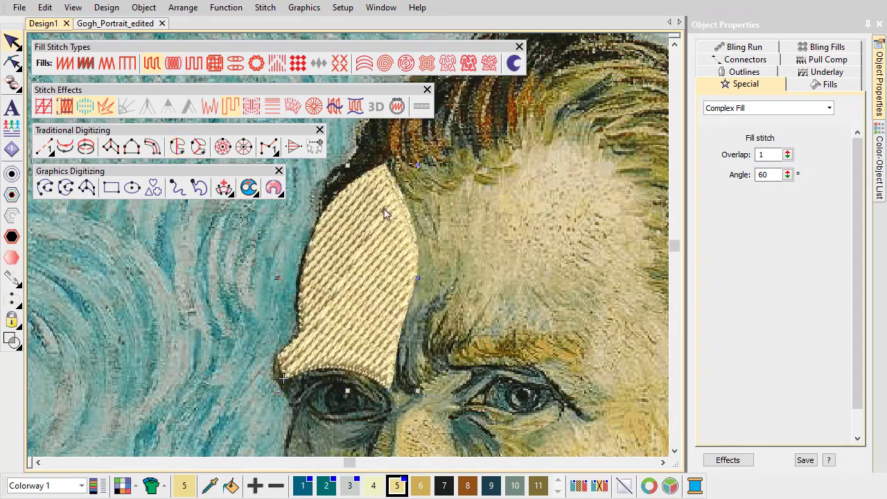
Apply the Florentine effect to the forehead fill and reshape its guide curve to run from the hairline down to the eye
left_click(335, 107)
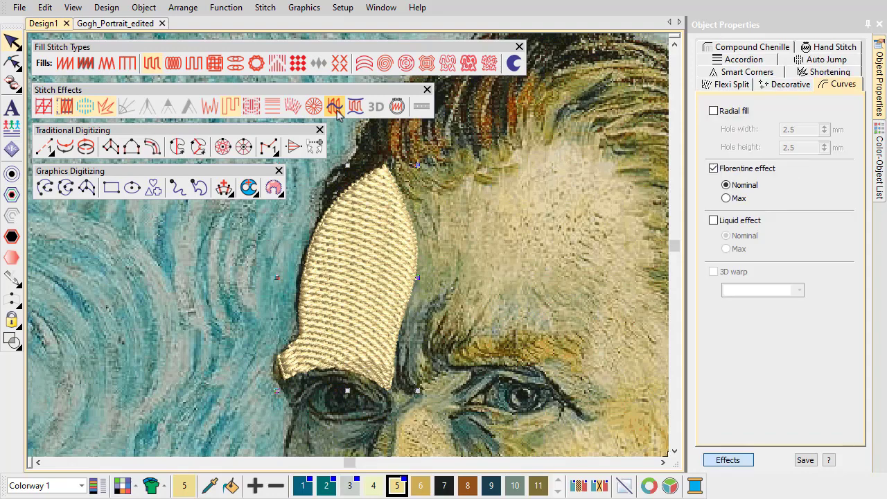
left_click(13, 64)
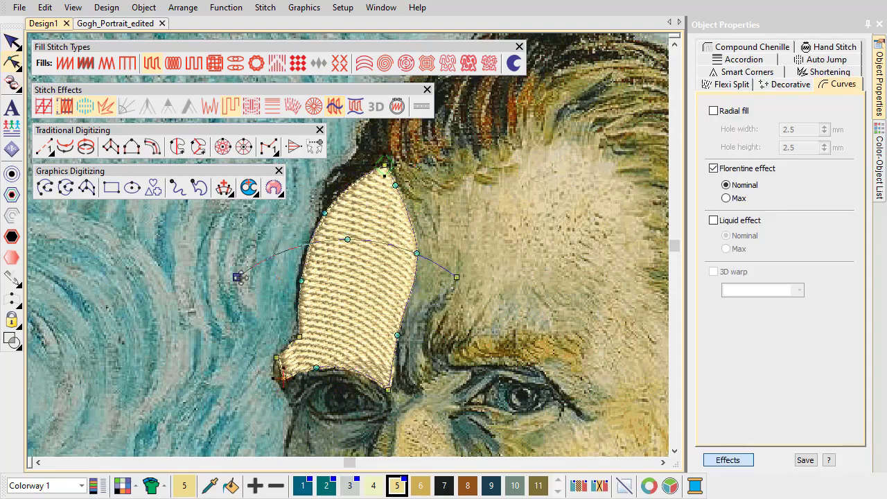
left_click_drag(456, 277, 357, 394)
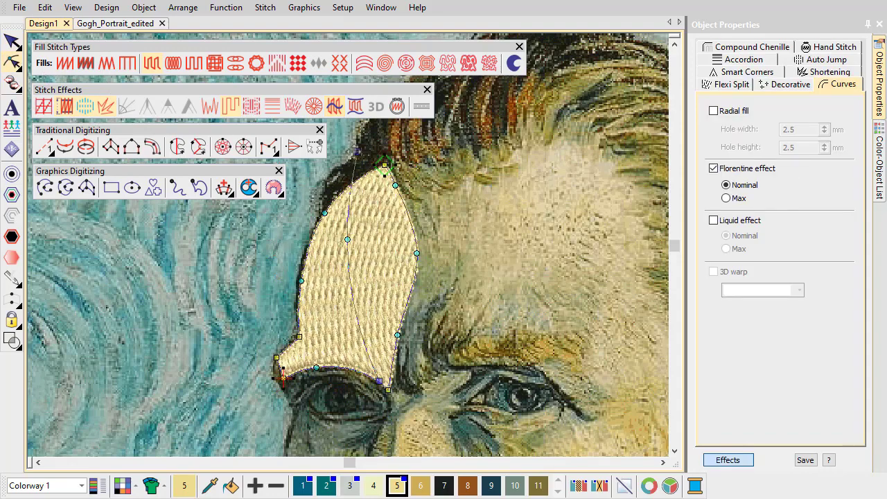
left_click_drag(357, 151, 386, 141)
key("Escape")
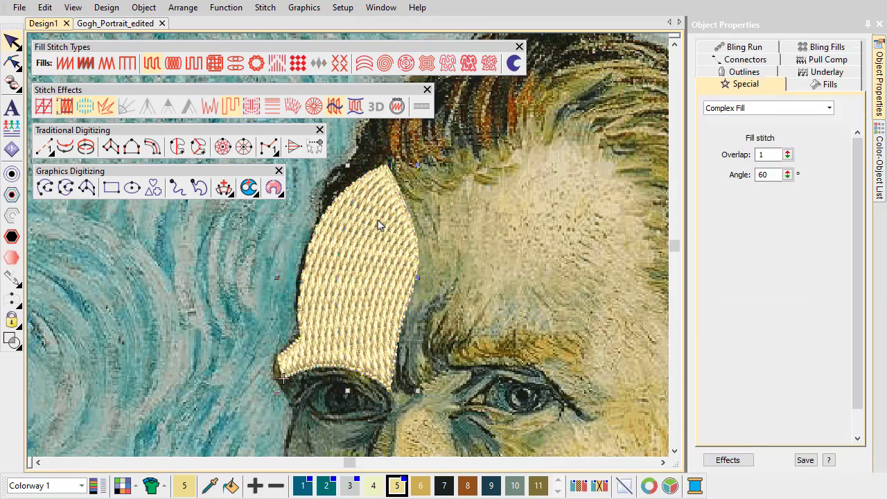
Set the forehead fill's tatami spacing to 1.2 mm and offset fraction B to 0.40, with the Hand Stitch effect applied
left_click(824, 83)
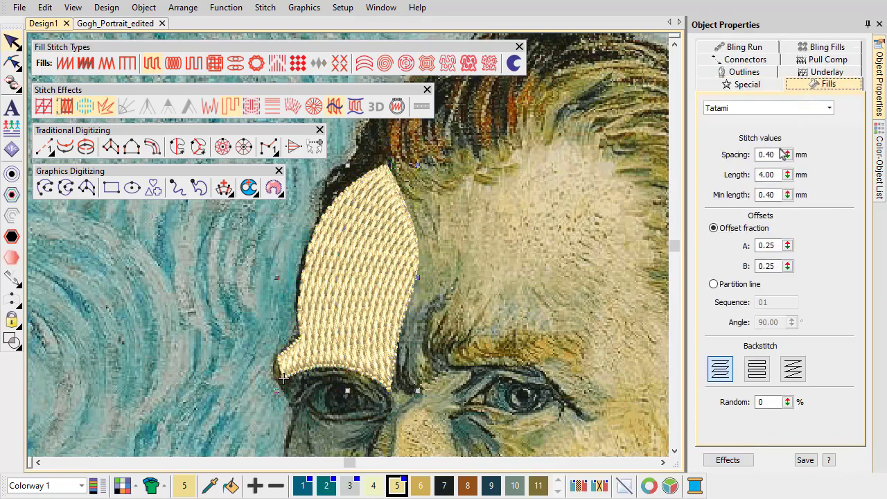
left_click_drag(780, 153, 736, 157)
type("1.2")
key("Return")
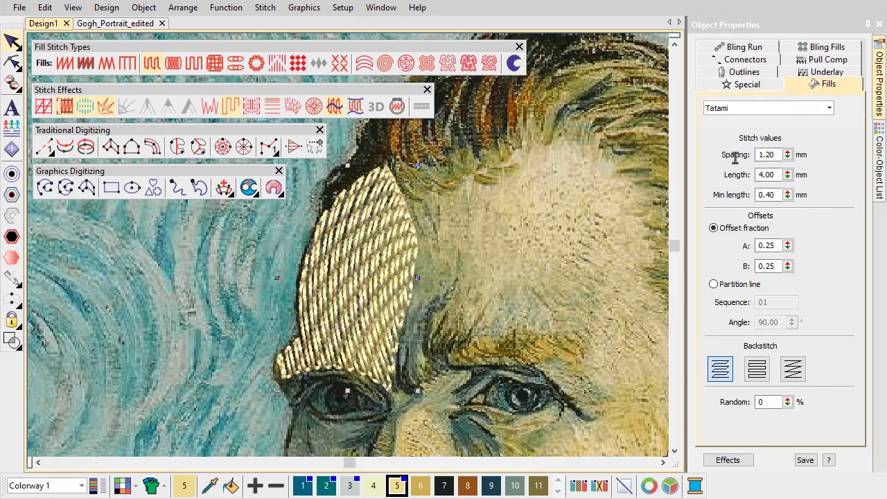
left_click_drag(786, 266, 725, 288)
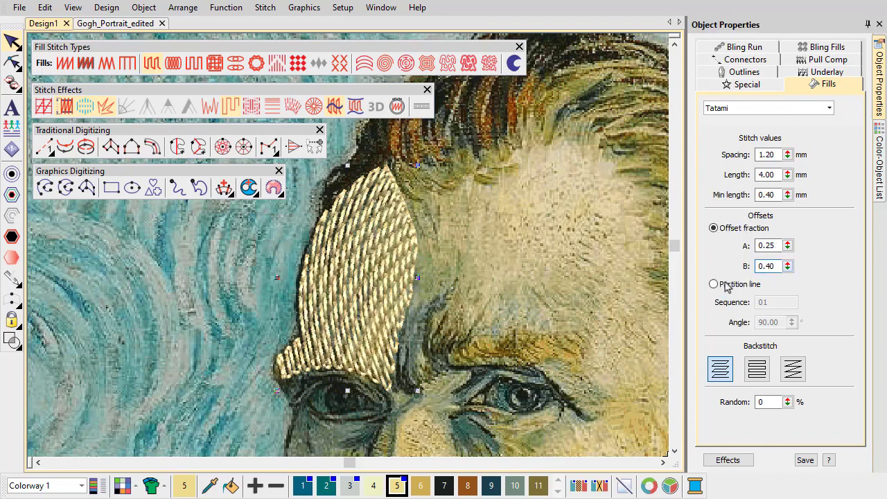
left_click(399, 108)
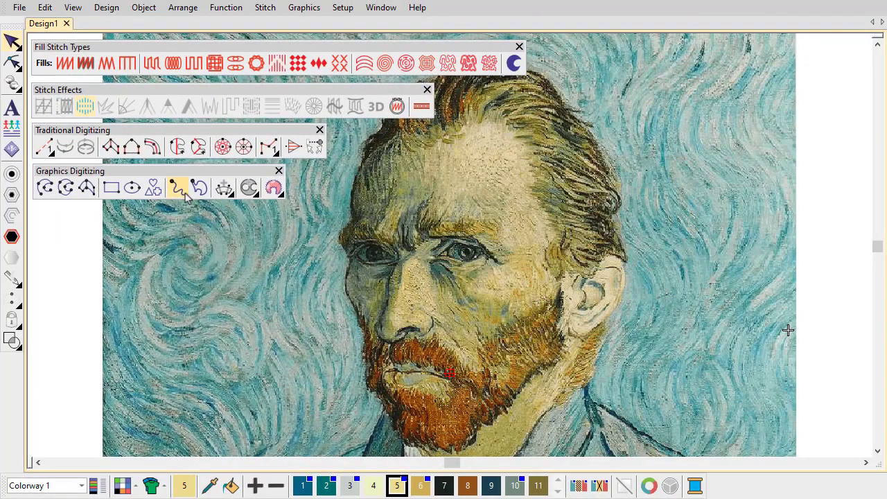
Draw freehand open-shape strokes in color 6 on the cheek below the eye beside the nose
left_click(184, 191)
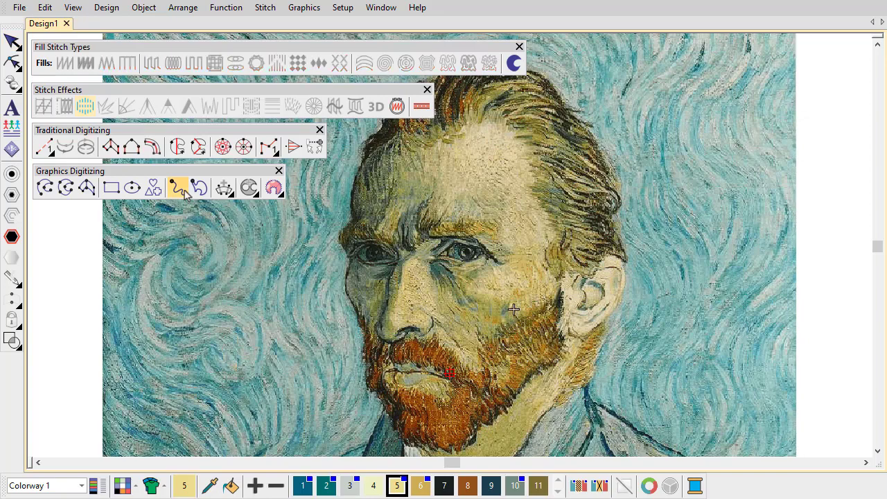
left_click(422, 478)
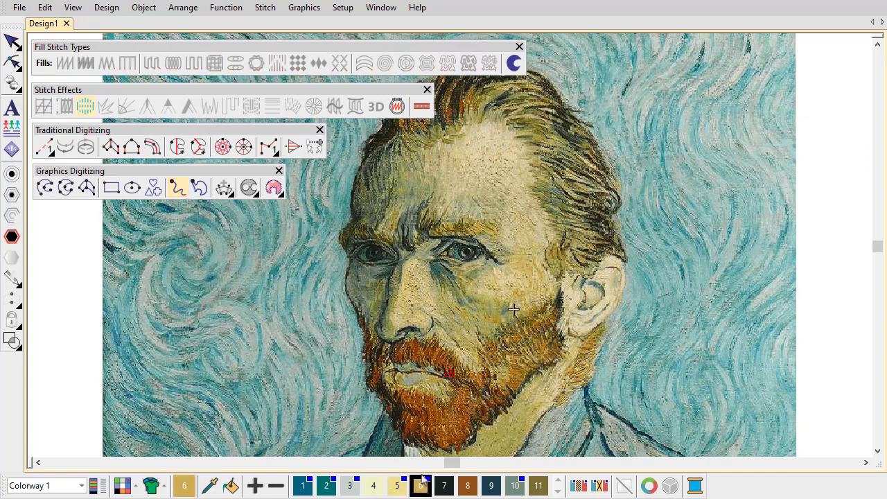
scroll(482, 296, "up", 2)
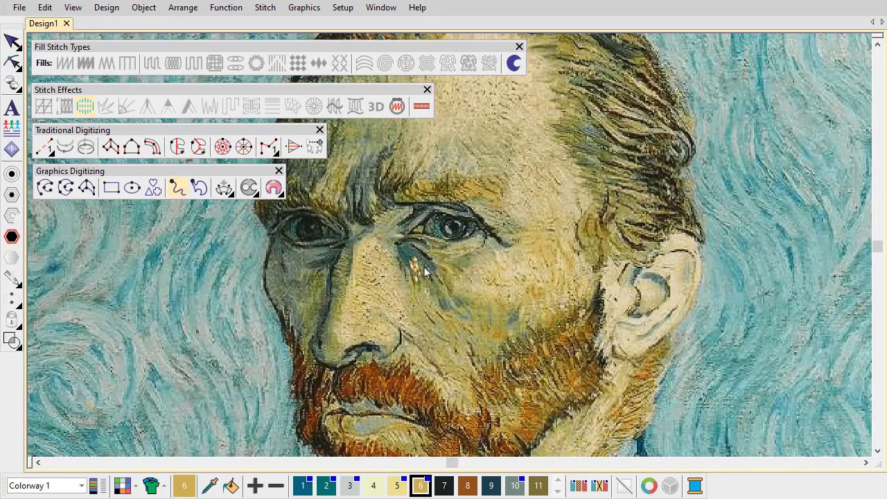
mouse_move(454, 270)
left_mouse_down()
mouse_move(478, 288)
mouse_move(526, 305)
mouse_move(514, 292)
mouse_move(489, 298)
left_mouse_up()
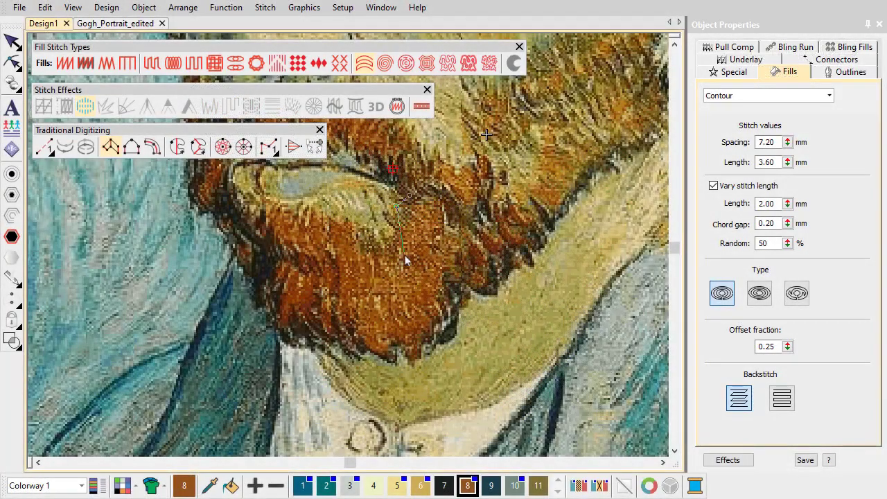
Digitize a column with Contour stitches in color 8 over the beard, from the mouth corner down to the jaw edge
left_click(410, 246)
left_click(448, 208)
left_click(431, 257)
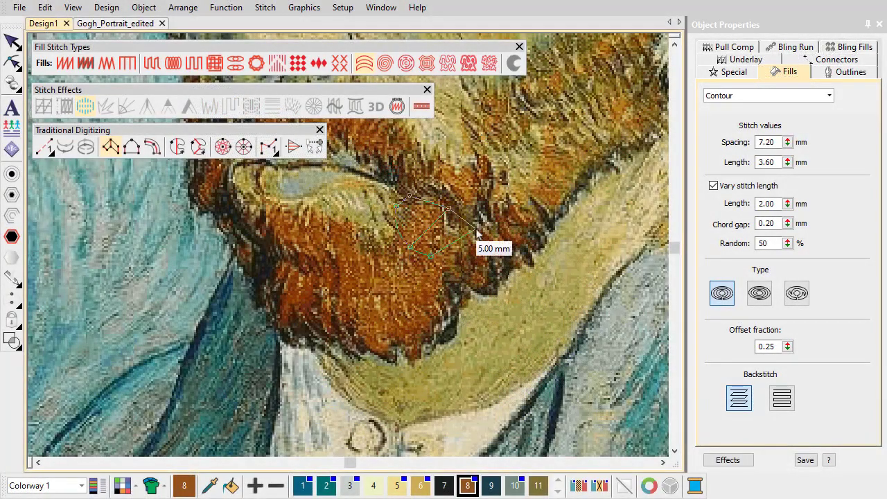
left_click(469, 230)
left_click(457, 275)
left_click(485, 238)
left_click(481, 293)
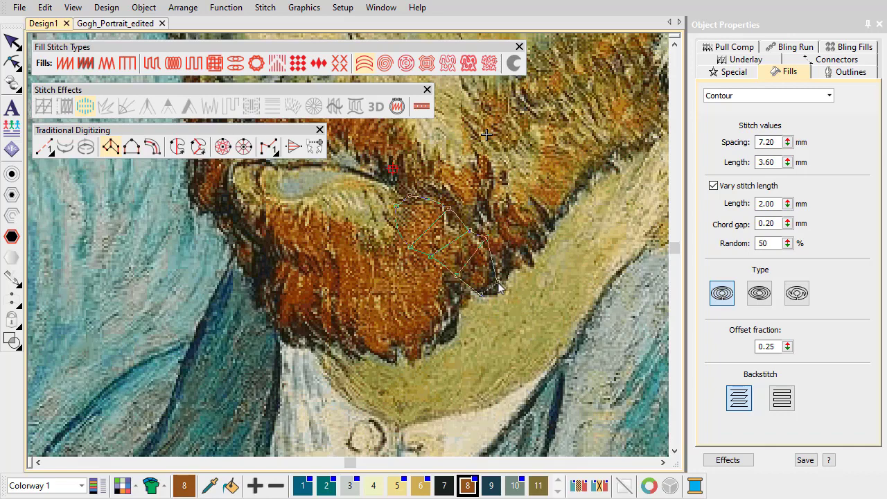
key("Return")
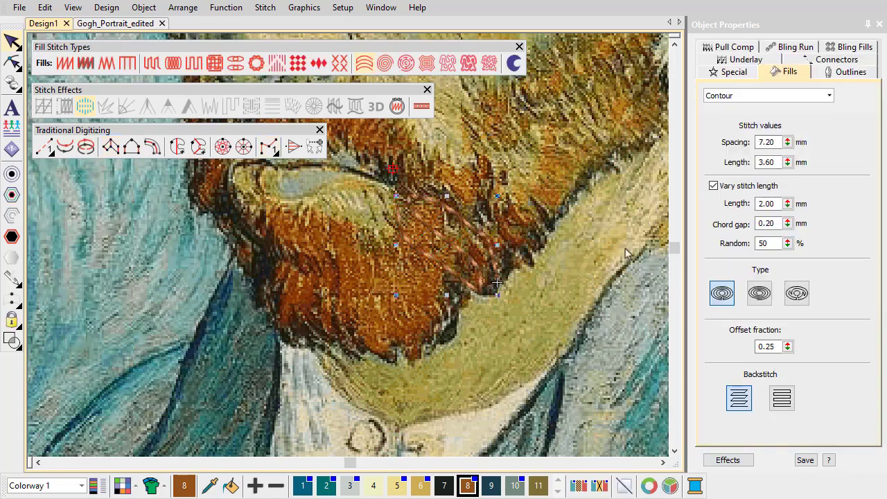
Set the contour stitch spacing of the new beard column to 1.2 mm
double_click(767, 142)
type("1.20")
key("Return")
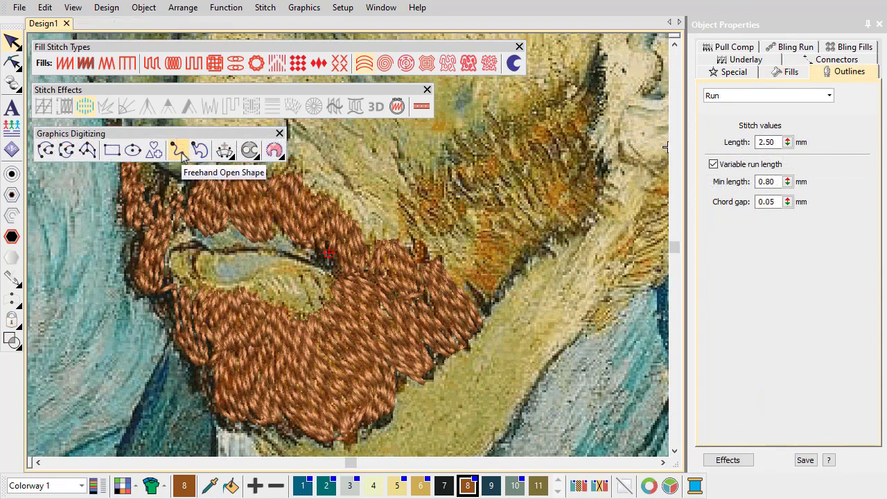
Draw a freehand open-shape run stroke in color 8 on the cheek part of the beard
left_click(180, 151)
left_click_drag(409, 220, 449, 191)
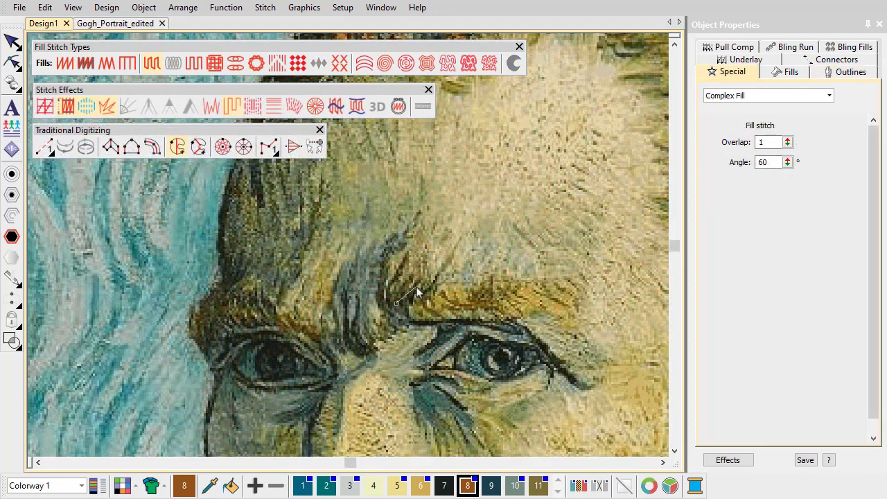
Digitize a Complex Fill over the eyebrow and a Contour column along the front hairline, both in color 8
left_click(424, 285)
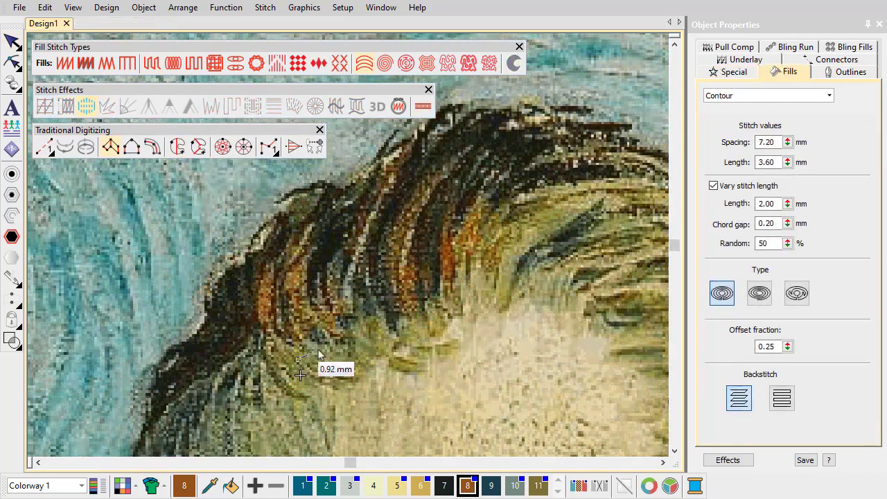
left_click(257, 317)
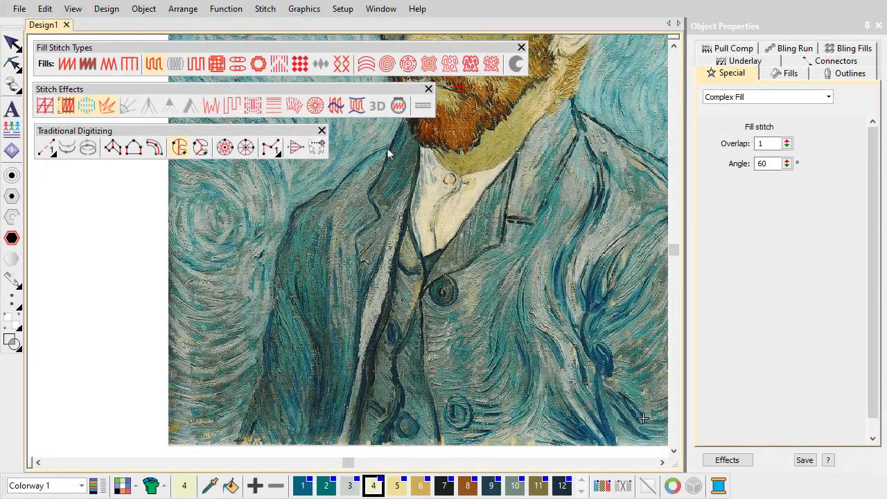
Digitize a Complex Fill with Tatami stitches in color 4 over the jacket strip running from the shoulder down beside the lapel
left_click(387, 148)
right_click(345, 190)
right_click(333, 277)
right_click(346, 340)
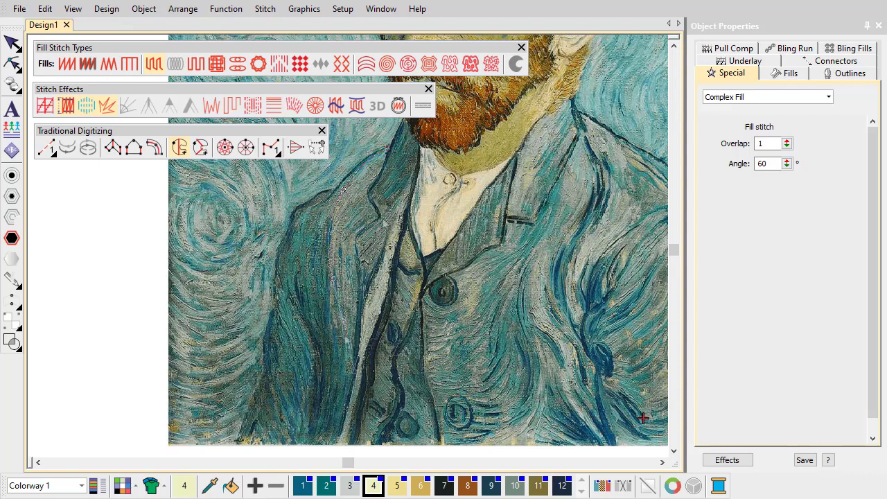
left_click(381, 218)
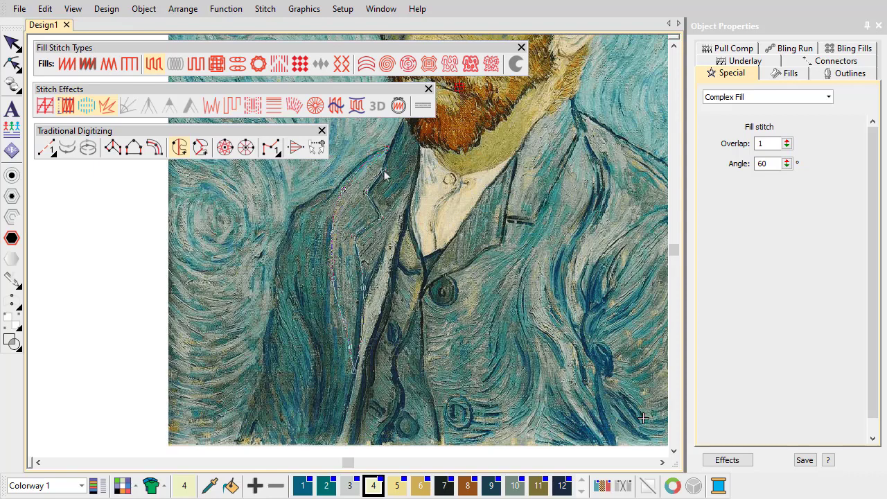
key("Return")
key("Return")
key("Return")
key("Escape")
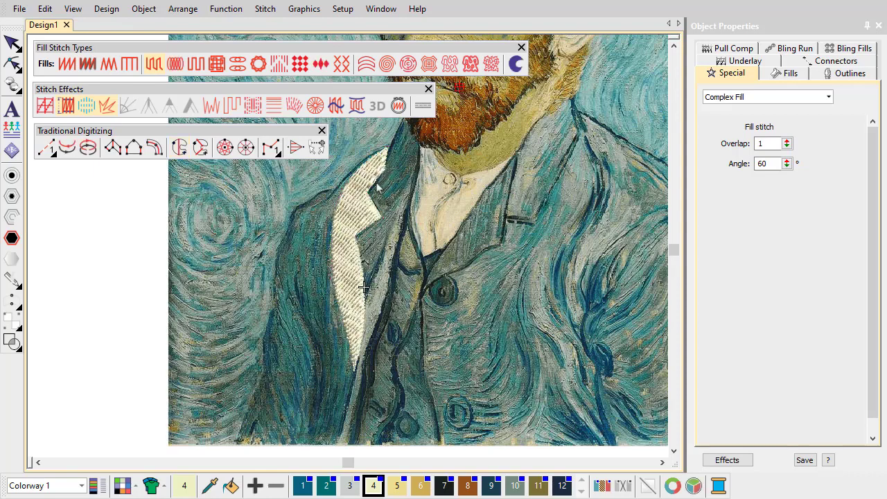
Set the jacket strip's tatami spacing to 3 mm and apply the Trapunto effect
left_click(774, 75)
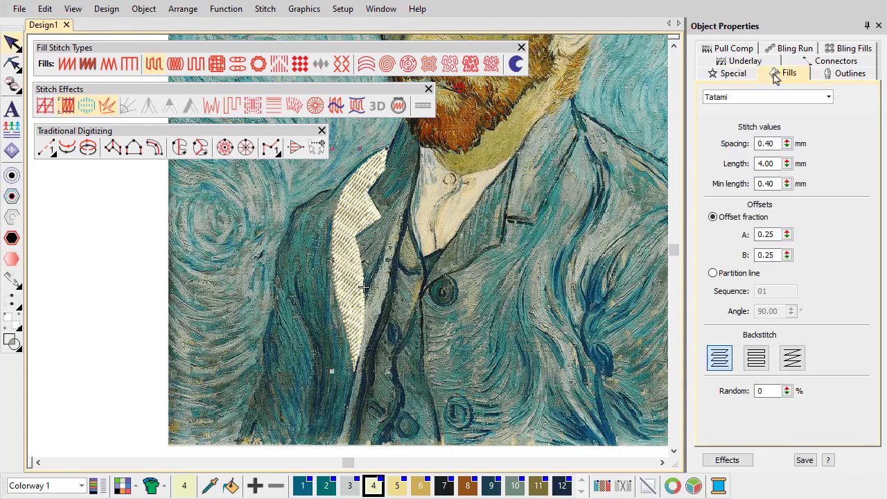
double_click(767, 143)
type("3.")
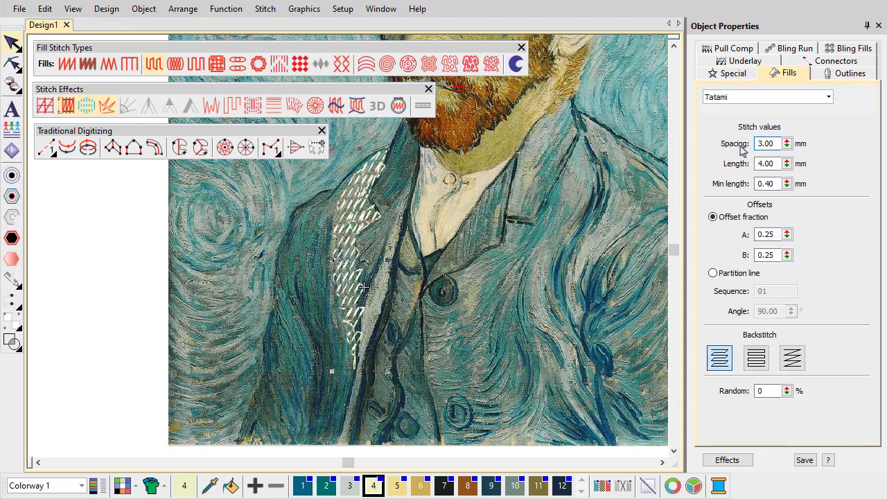
key("Return")
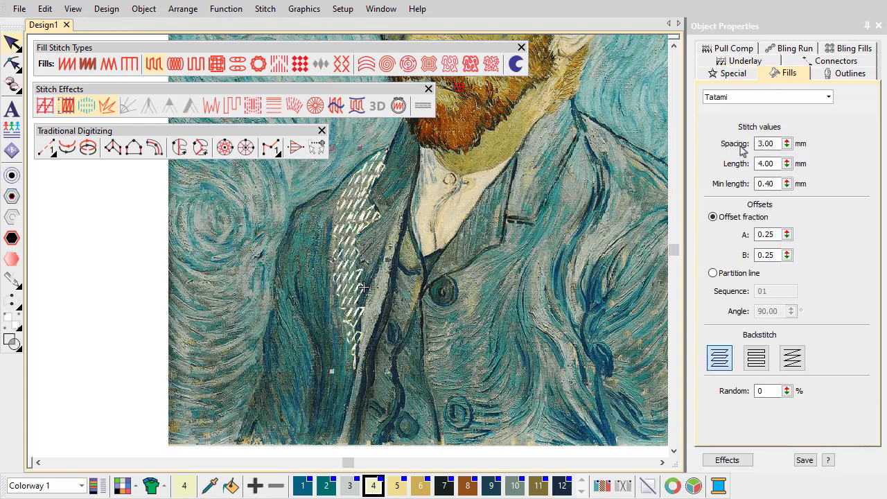
left_click(234, 108)
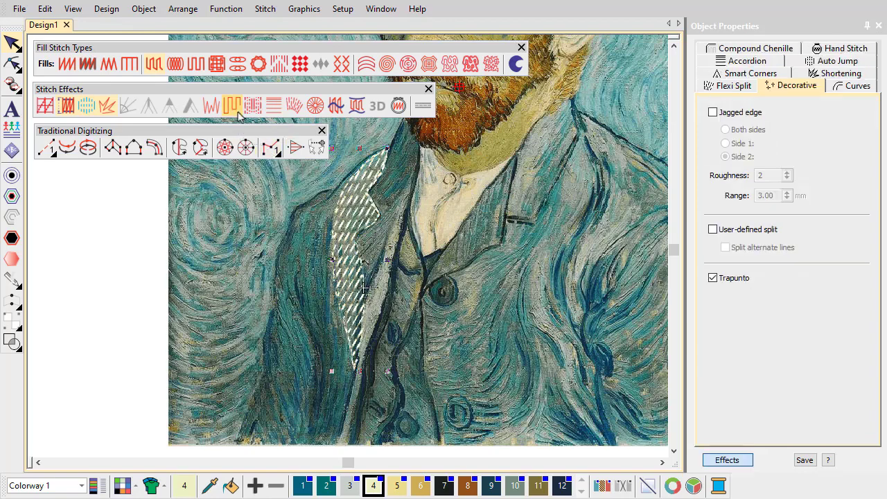
left_click(642, 418)
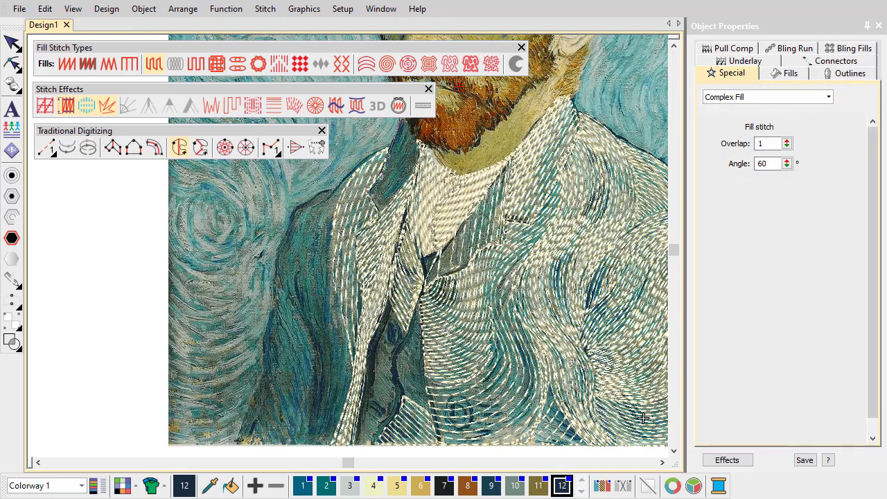
Digitize a Complex Fill in color 12 over the dark collar beside the beard and set its tatami spacing to 1.2 mm
left_click(367, 193)
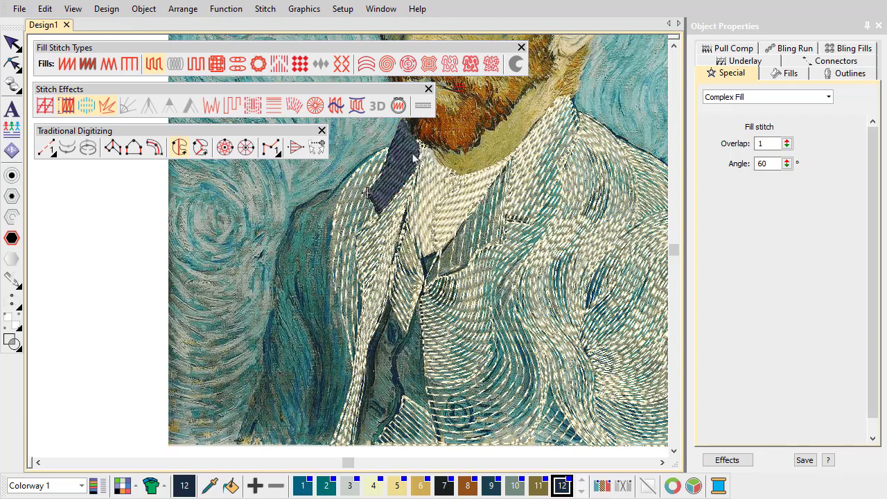
key("Escape")
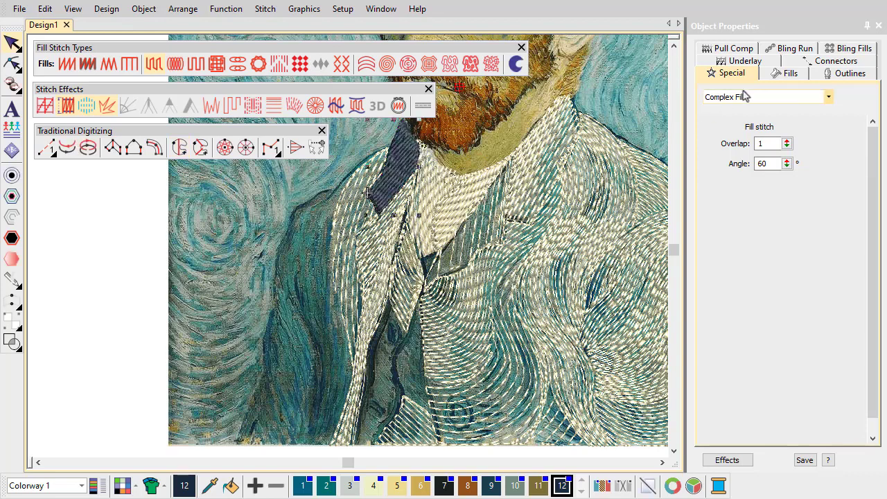
left_click(773, 75)
left_click_drag(766, 144, 743, 144)
type("1.2")
key("Return")
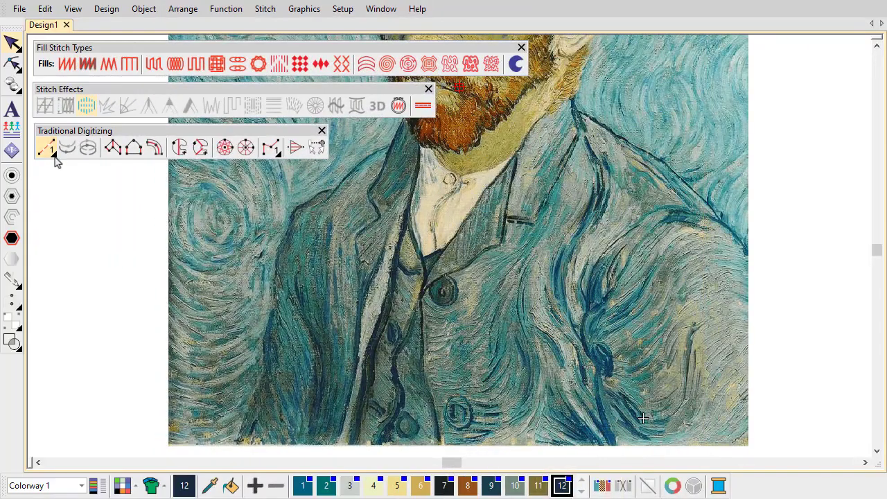
Digitize a triple run line in color 12 down the dark jacket side to the lower edge of the painting
left_click(53, 153)
left_click(70, 175)
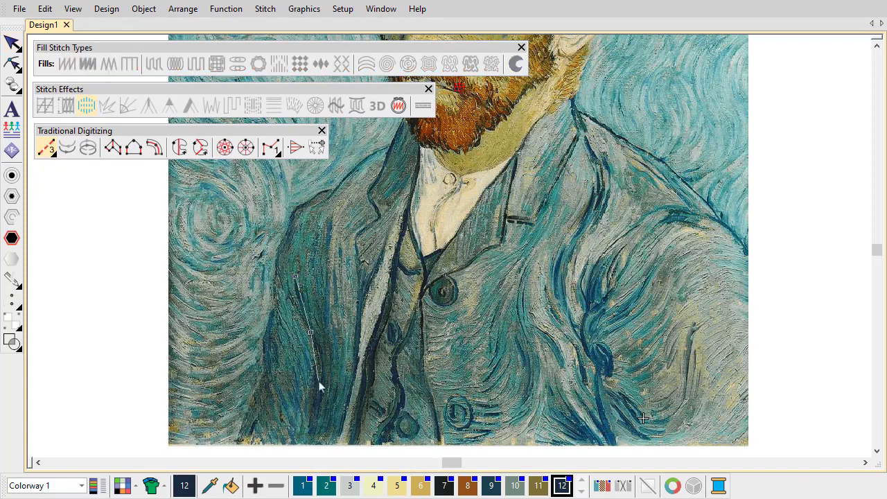
left_click(308, 446)
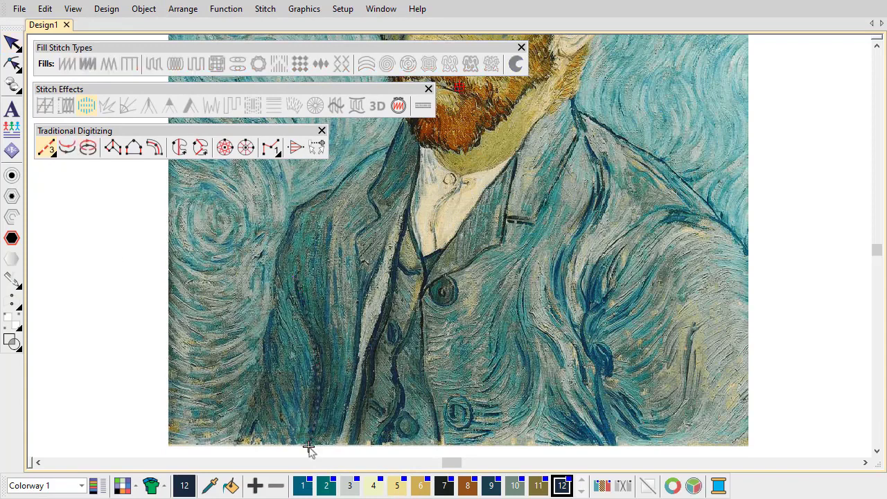